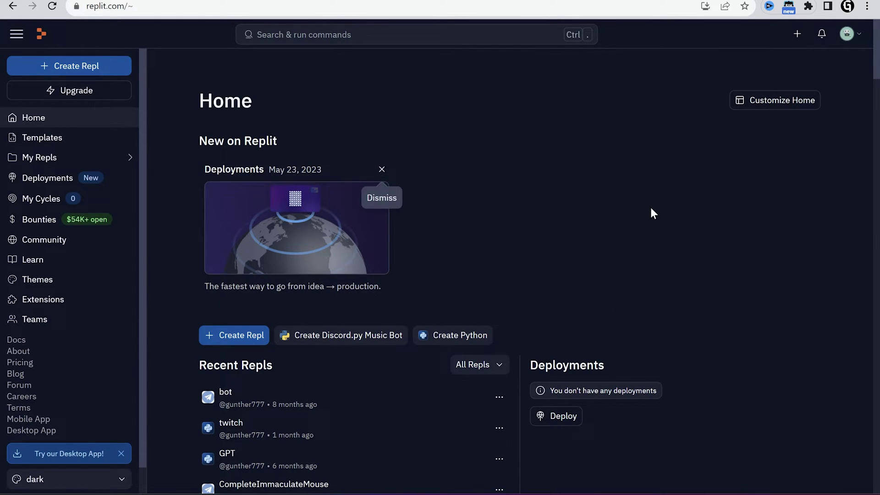
pyautogui.scroll(-1, 644, 220)
pyautogui.scroll(1, 654, 224)
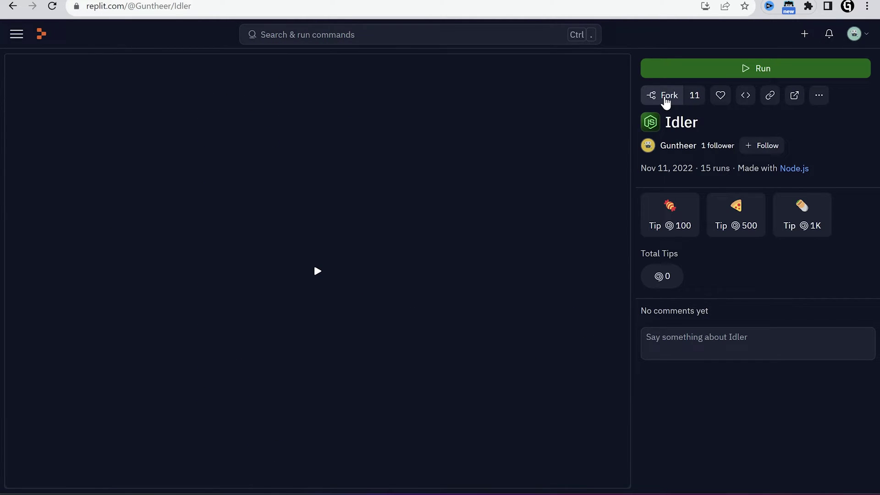
# Fork the public Idler Node.js repl from its page, keeping the name Idler.
pyautogui.click(665, 96)
# Confirm the Idler fork, then review keep_alive.js and return to index.js.
pyautogui.click(544, 305)
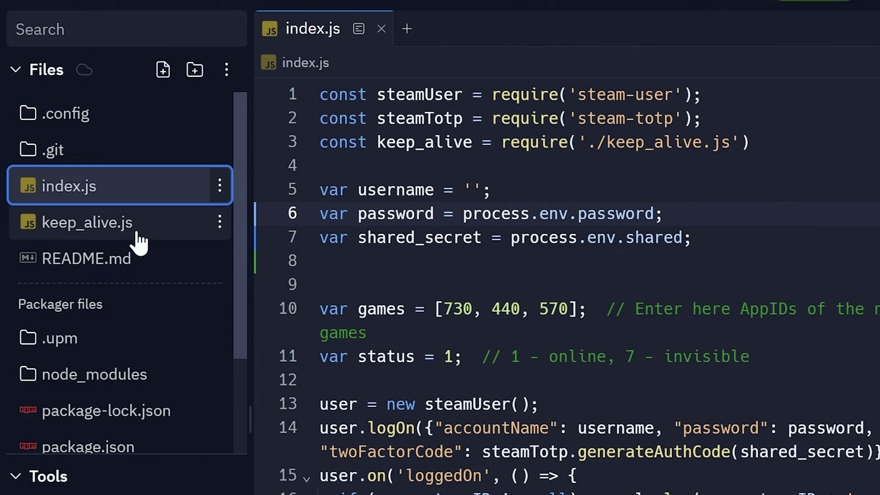
pyautogui.click(85, 227)
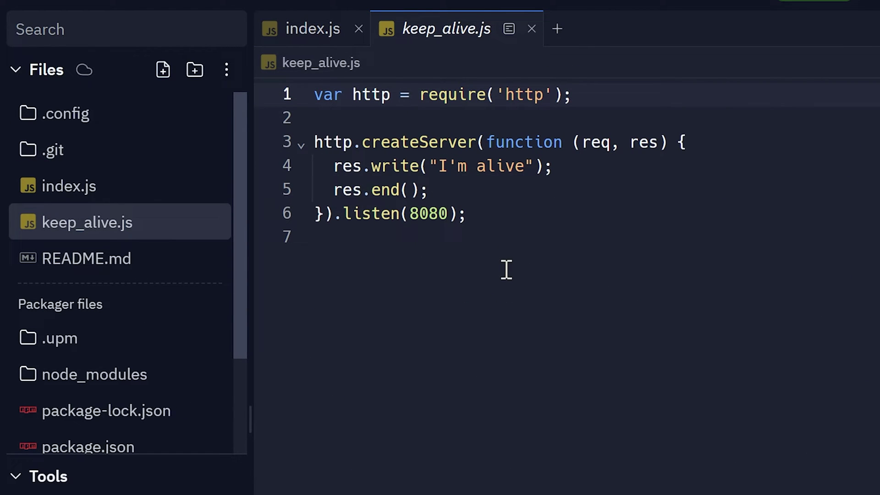
pyautogui.click(308, 42)
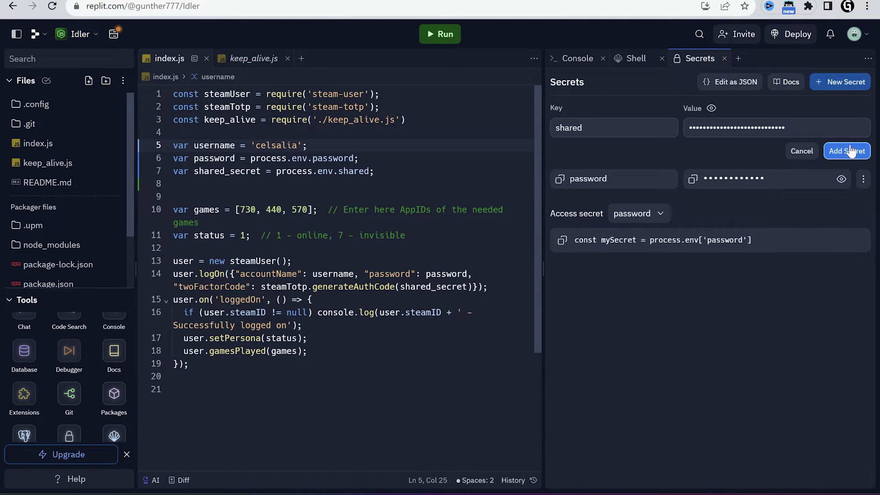
# Save the shared secret, run the repl, and select the 'Successfully logged on' console line.
pyautogui.click(852, 151)
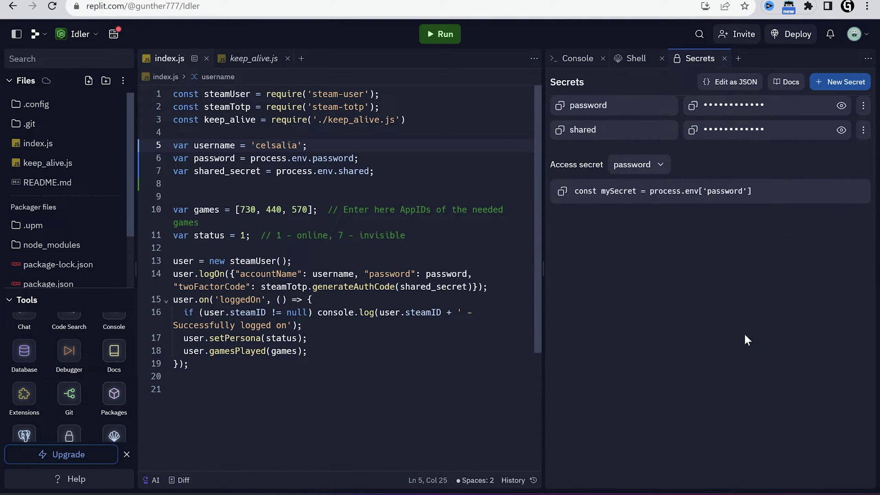
pyautogui.click(444, 35)
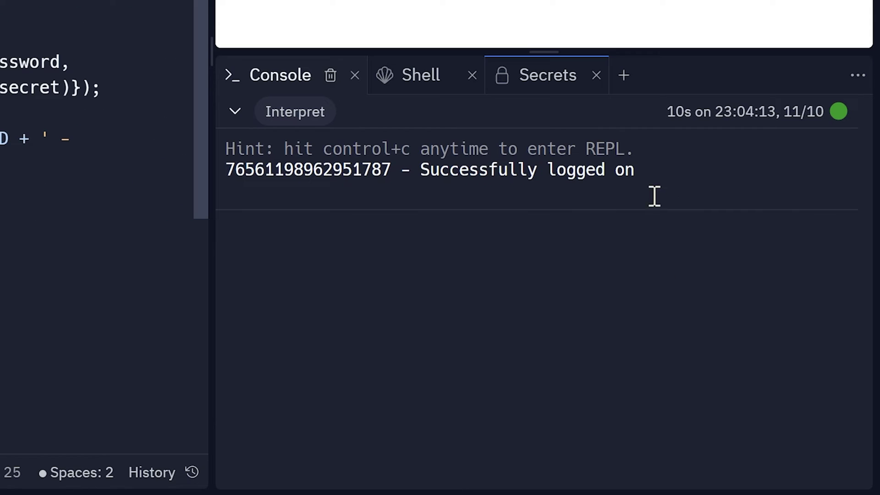
pyautogui.moveTo(651, 169); pyautogui.dragTo(237, 170)
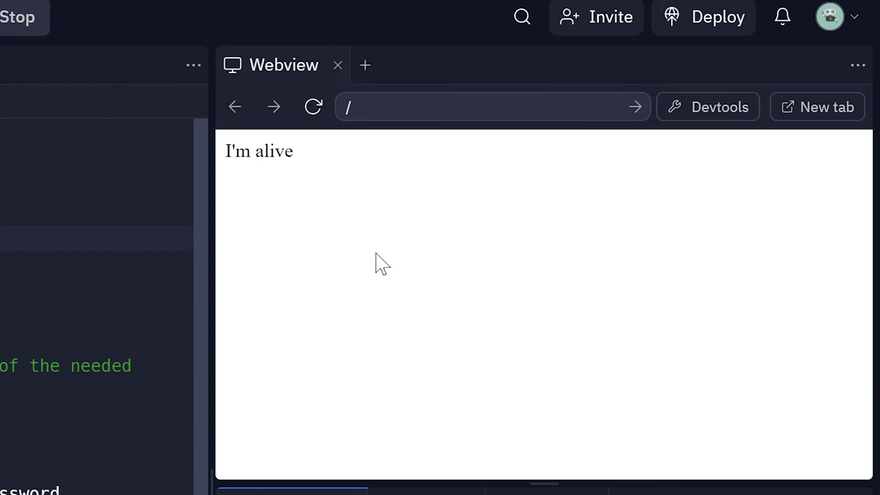
# Open the 'I'm alive' web page in its own tab and copy its repl.co address.
pyautogui.click(361, 103)
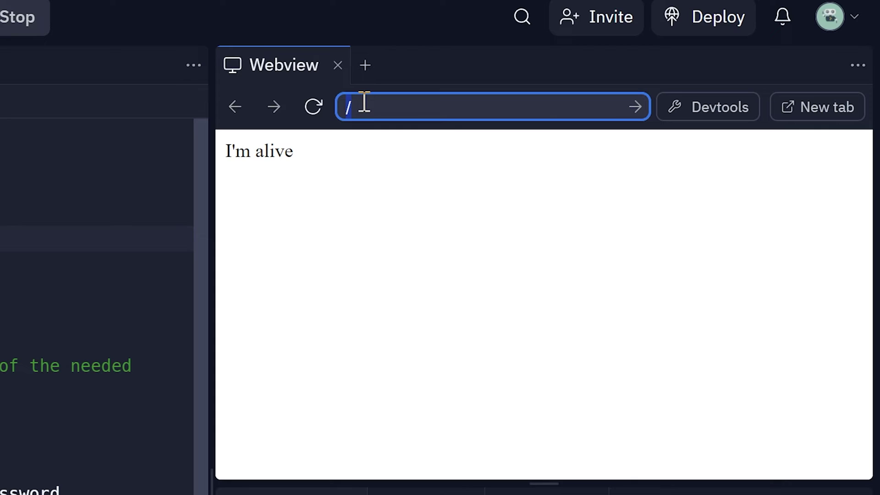
pyautogui.click(361, 204)
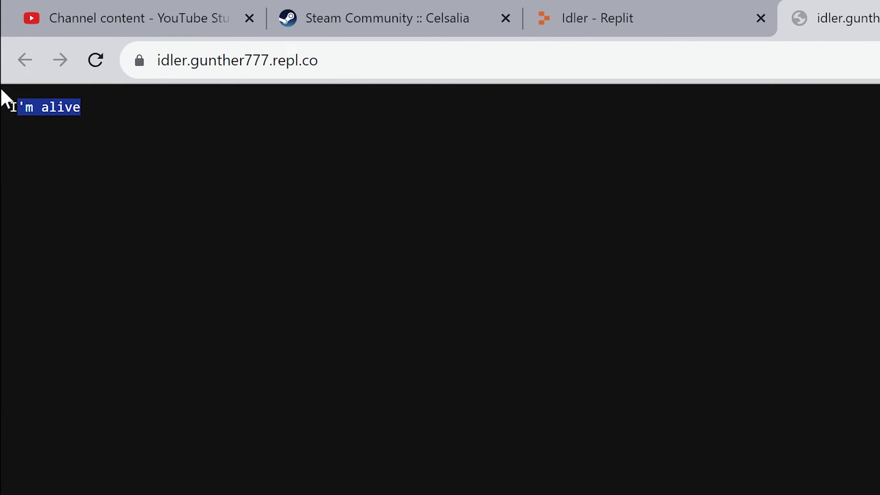
pyautogui.click(159, 148)
pyautogui.click(216, 67)
pyautogui.rightClick(265, 61)
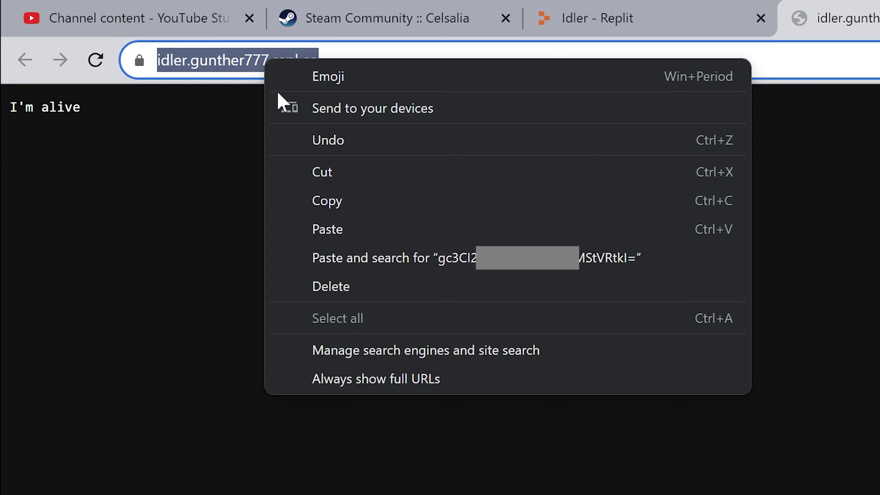
pyautogui.click(342, 206)
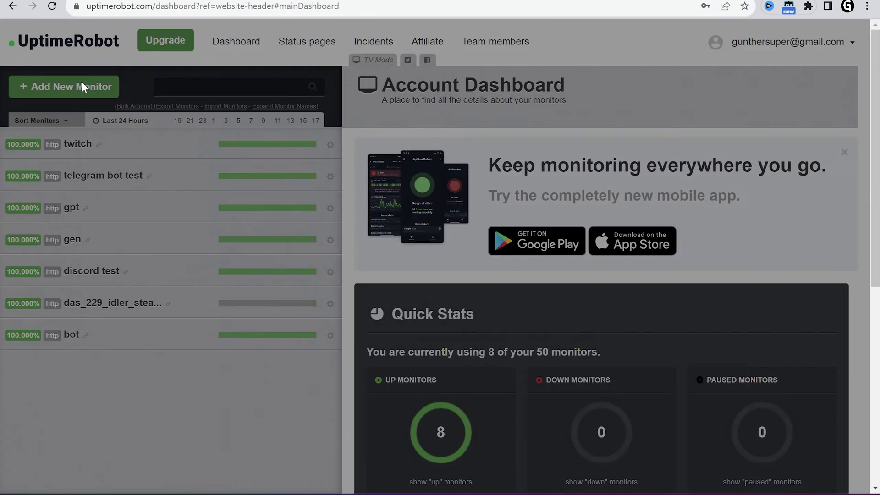
# Add the steam idler HTTP(s) monitor for the repl.co URL with a 1-minute timeout.
pyautogui.click(82, 82)
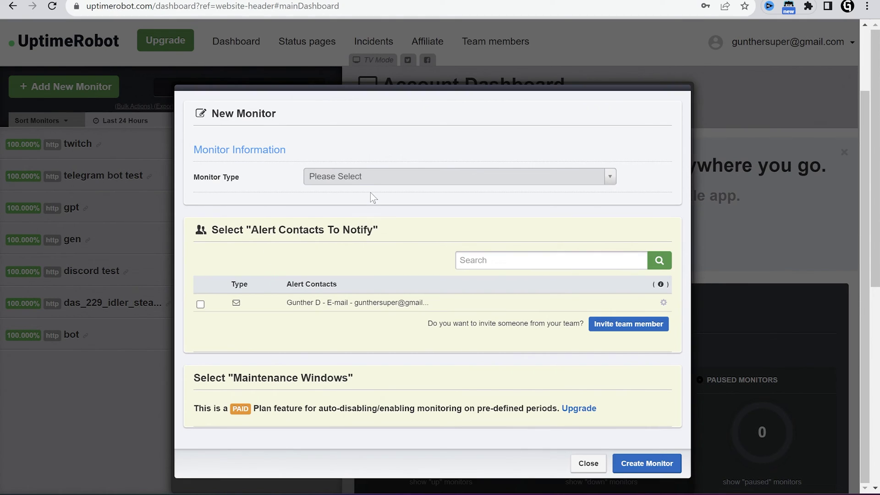
pyautogui.click(380, 181)
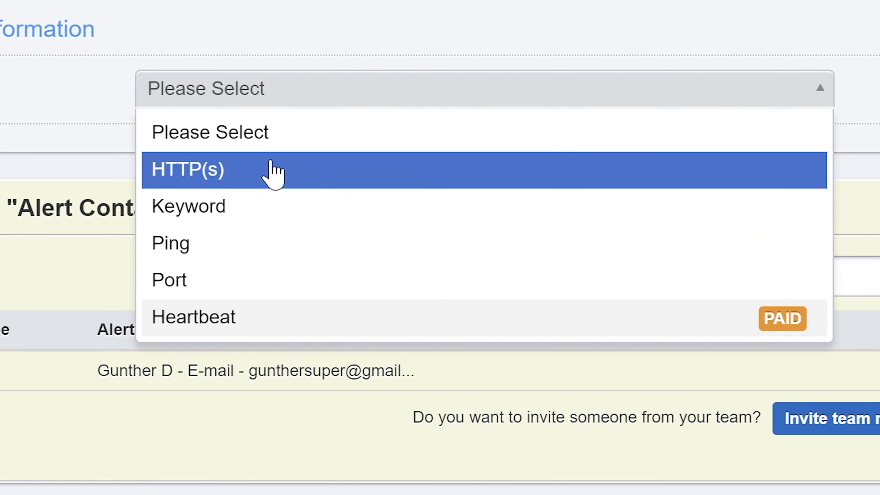
pyautogui.click(366, 215)
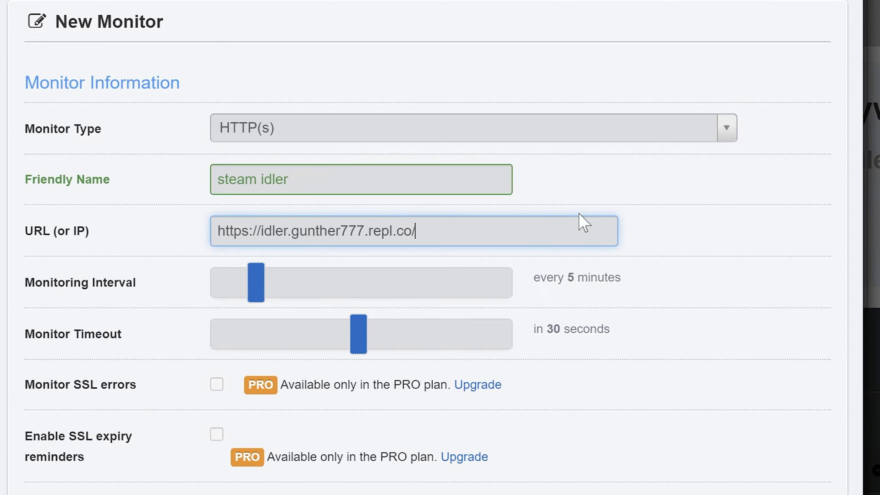
pyautogui.scroll(-2, 234, 237)
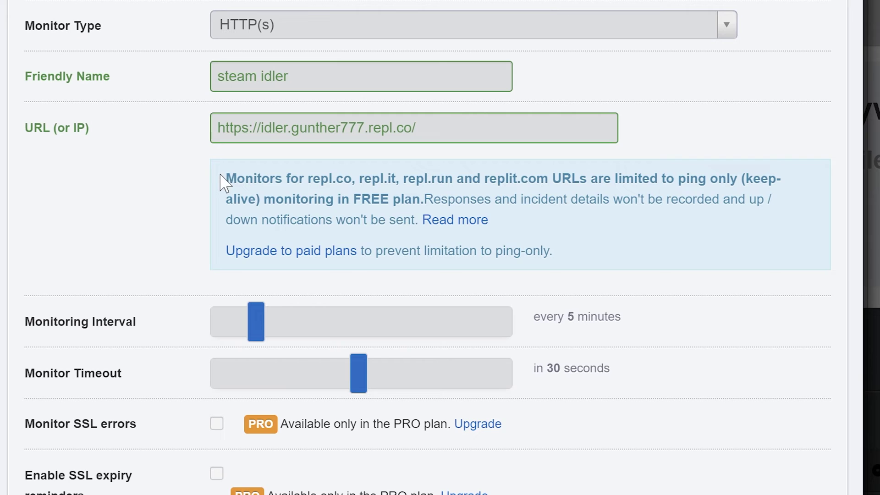
pyautogui.moveTo(229, 175); pyautogui.dragTo(589, 253)
pyautogui.click(603, 236)
pyautogui.moveTo(356, 382); pyautogui.dragTo(564, 384)
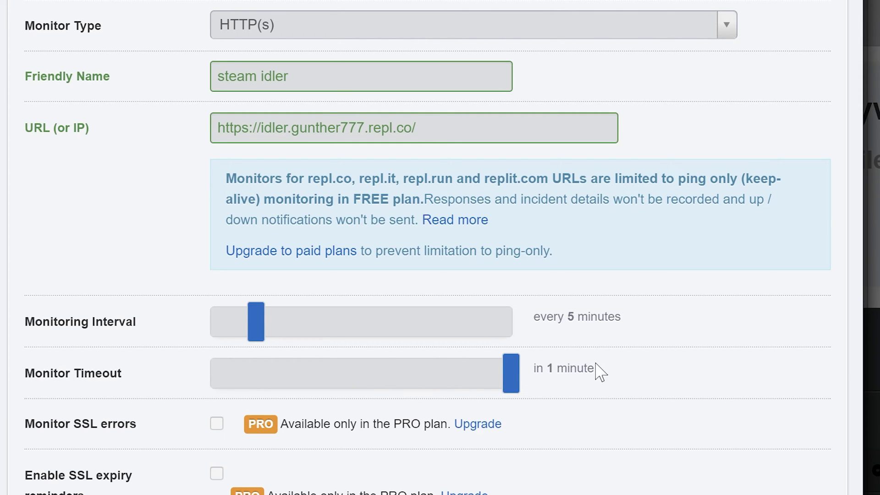
pyautogui.scroll(-2, 667, 357)
pyautogui.scroll(-5, 680, 369)
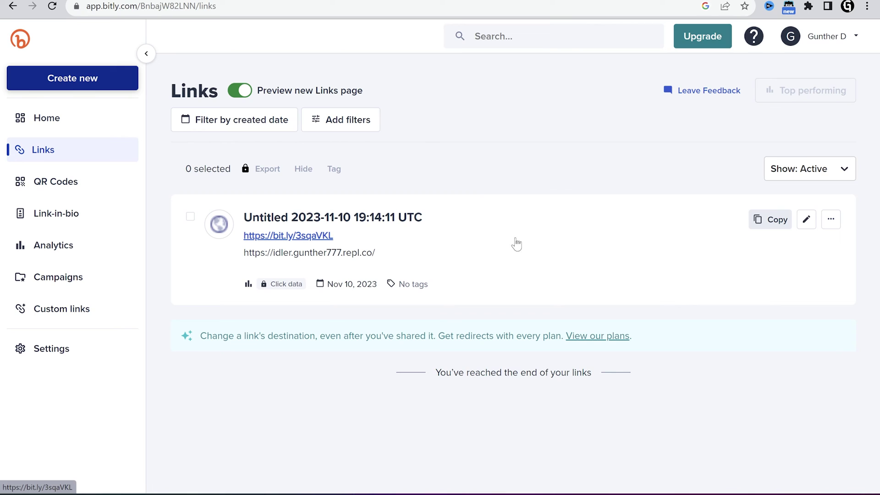
# Add the steam idler short monitor for the copied Bitly link with a 1-minute timeout.
pyautogui.click(767, 219)
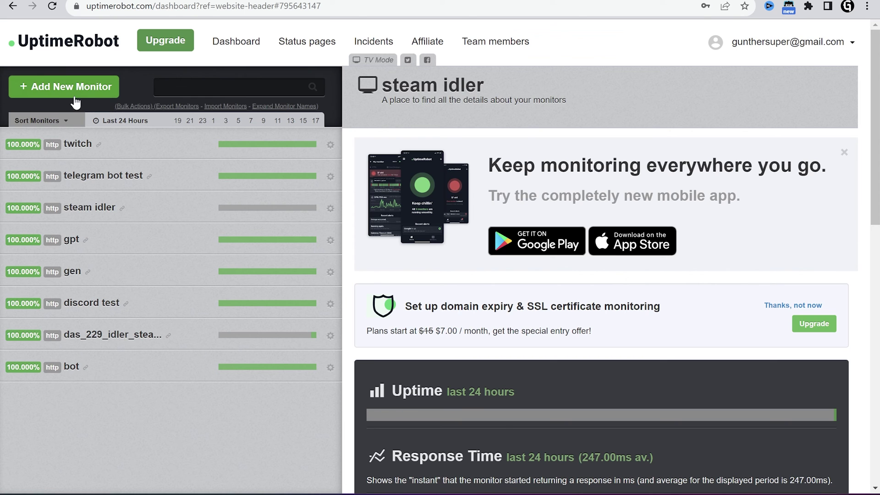
pyautogui.click(74, 95)
pyautogui.click(364, 178)
pyautogui.hotkey('ctrl', 'v')
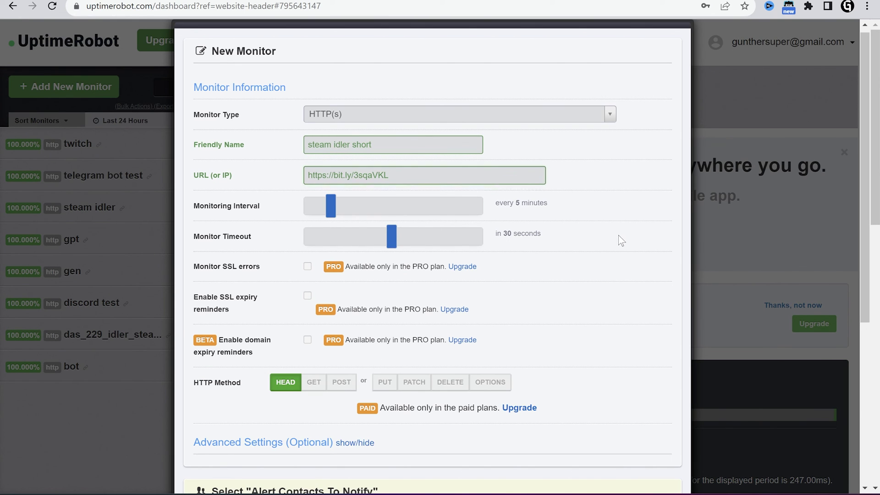
pyautogui.moveTo(391, 236); pyautogui.dragTo(482, 236)
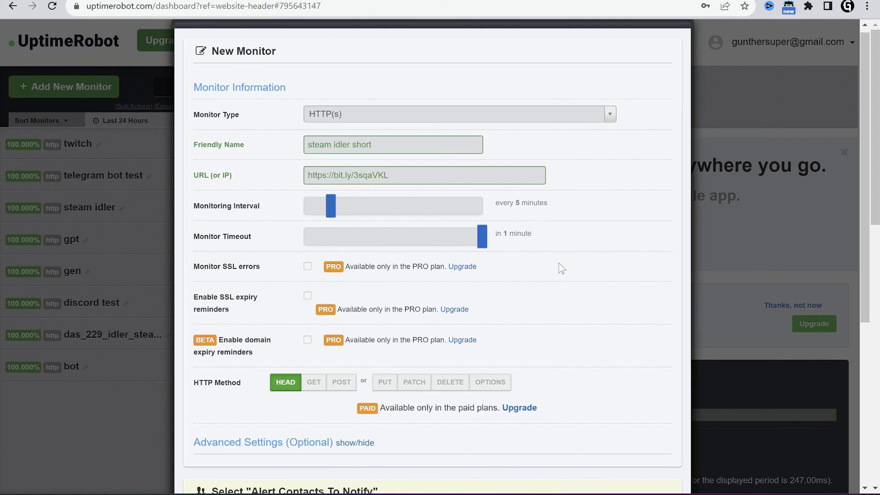
pyautogui.scroll(-2, 559, 269)
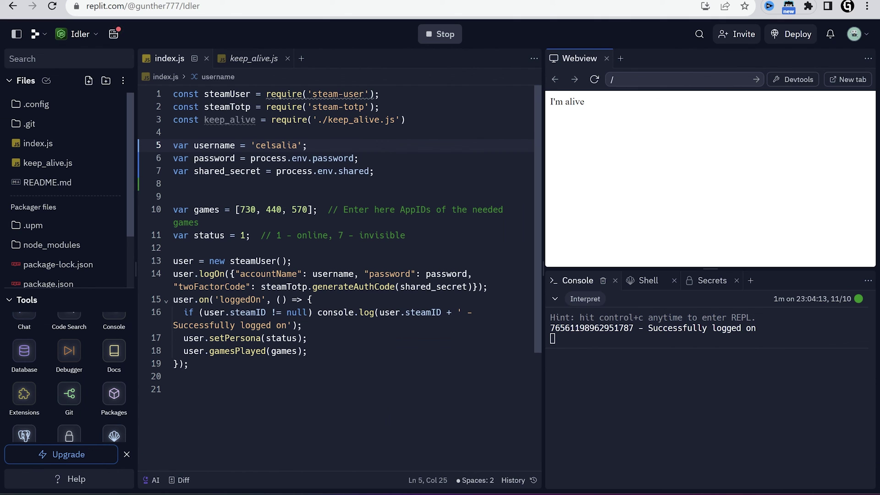